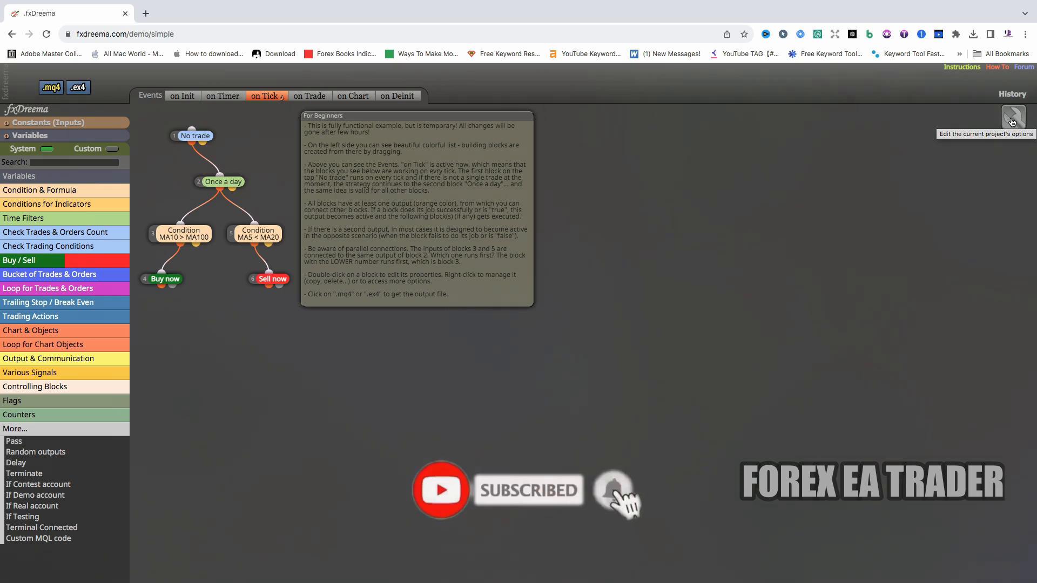
Step: Open the current project's options and select the existing magic number for replacement
{"action": "left_click", "coordinate": [1012, 122]}
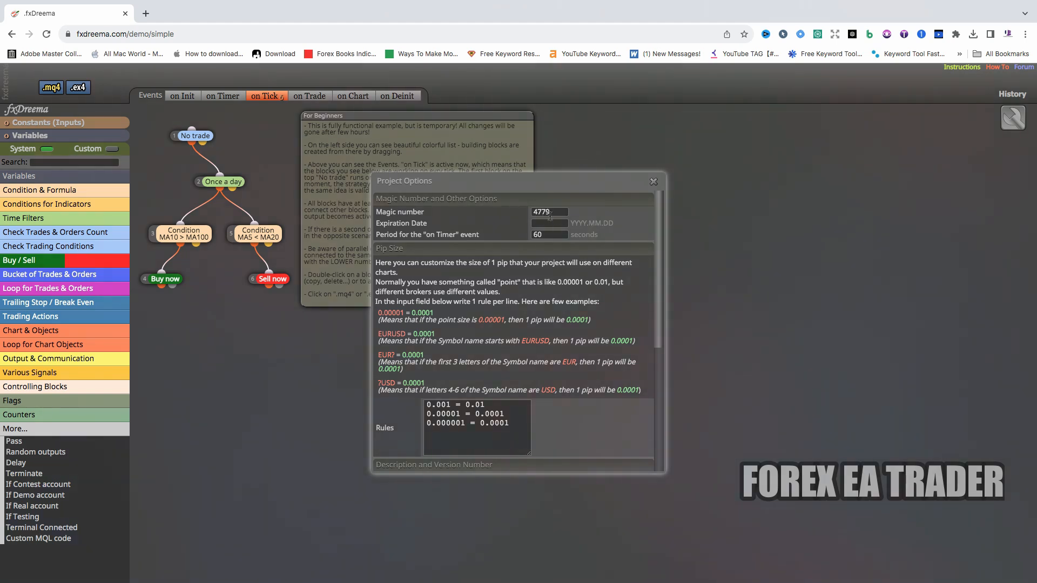
{"action": "left_click_drag", "start_coordinate": [551, 213], "coordinate": [519, 215]}
{"action": "mouse_move", "coordinate": [518, 214]}
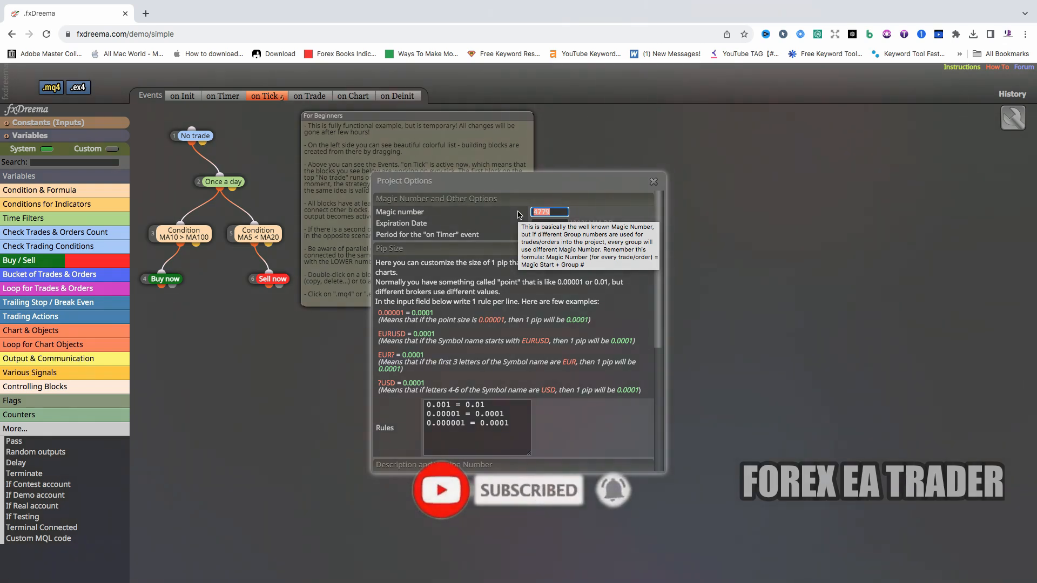
{"action": "type", "text": "1"}
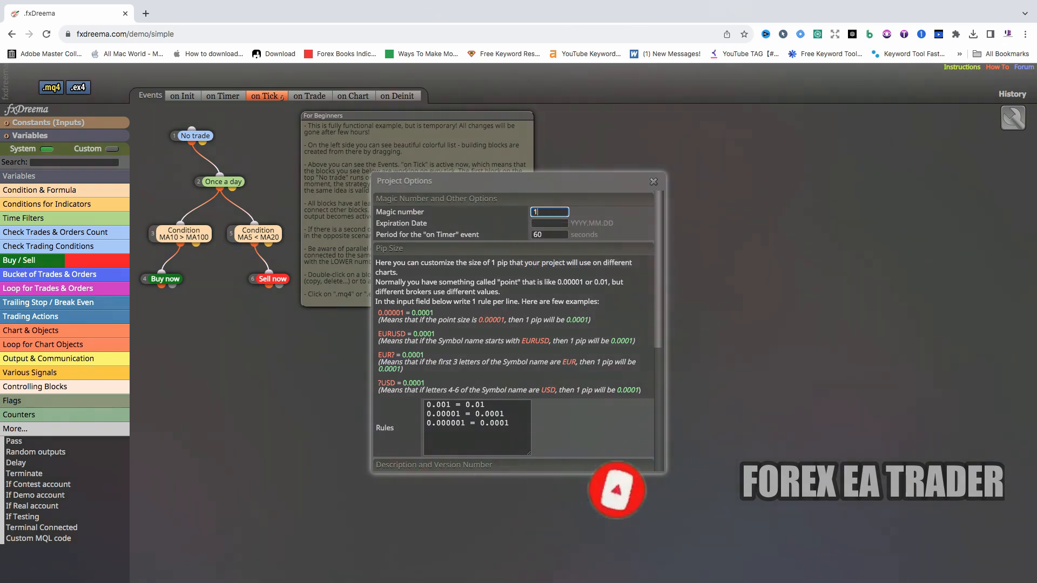
{"action": "type", "text": "000"}
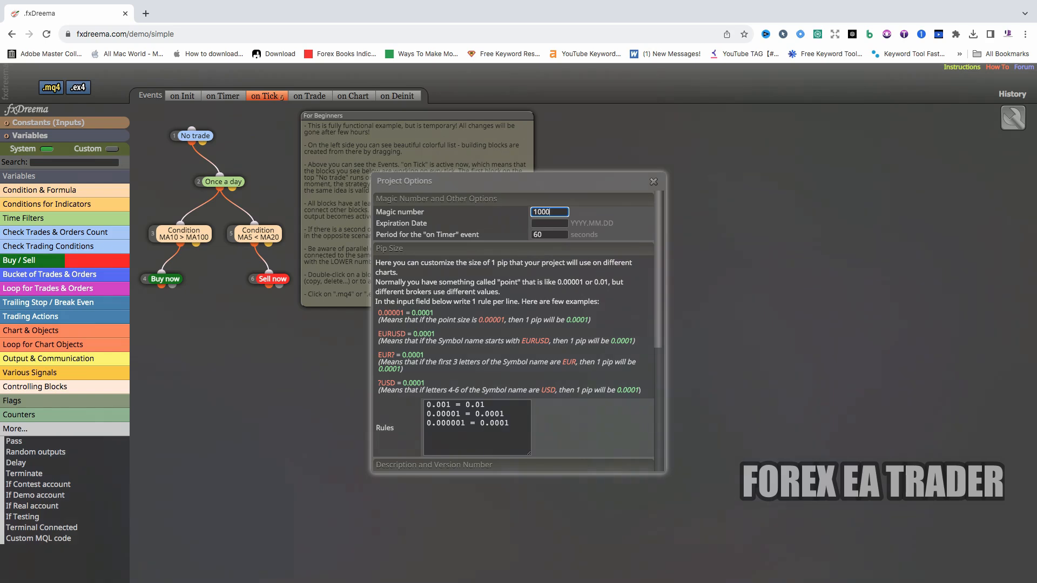
{"action": "type", "text": "4712"}
{"action": "key", "text": "BackSpace"}
{"action": "key", "text": "BackSpace"}
{"action": "key", "text": "BackSpace"}
{"action": "key", "text": "BackSpace"}
{"action": "key", "text": "BackSpace"}
{"action": "key", "text": "BackSpace"}
{"action": "type", "text": "968545"}
{"action": "key", "text": "BackSpace"}
{"action": "key", "text": "BackSpace"}
{"action": "key", "text": "BackSpace"}
{"action": "key", "text": "BackSpace"}
{"action": "key", "text": "BackSpace"}
{"action": "key", "text": "BackSpace"}
{"action": "type", "text": "145274"}
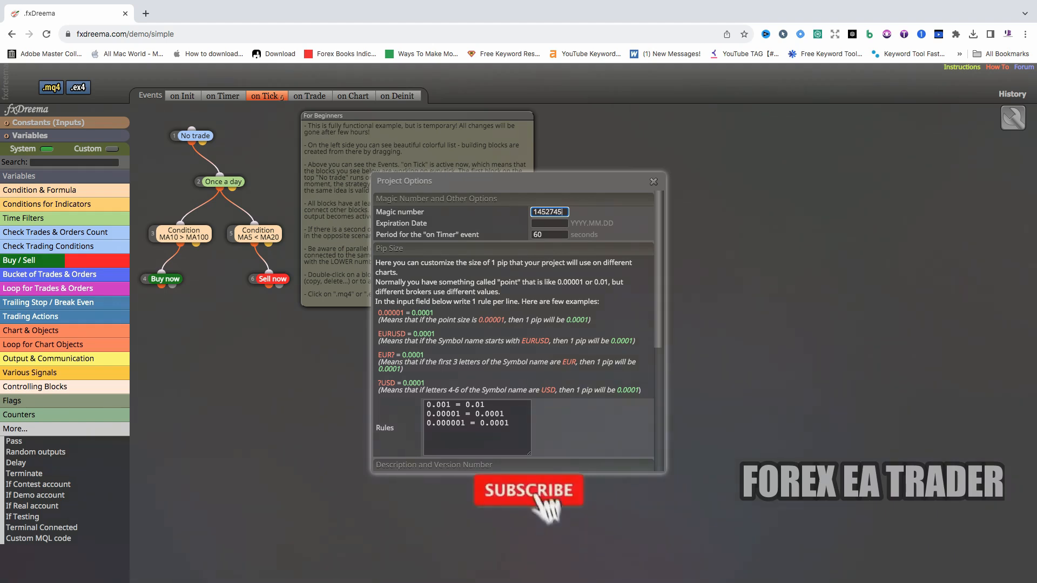
{"action": "key", "text": "BackSpace"}
{"action": "key", "text": "BackSpace"}
{"action": "key", "text": "BackSpace"}
{"action": "key", "text": "BackSpace"}
{"action": "key", "text": "BackSpace"}
{"action": "key", "text": "BackSpace"}
{"action": "key", "text": "BackSpace"}
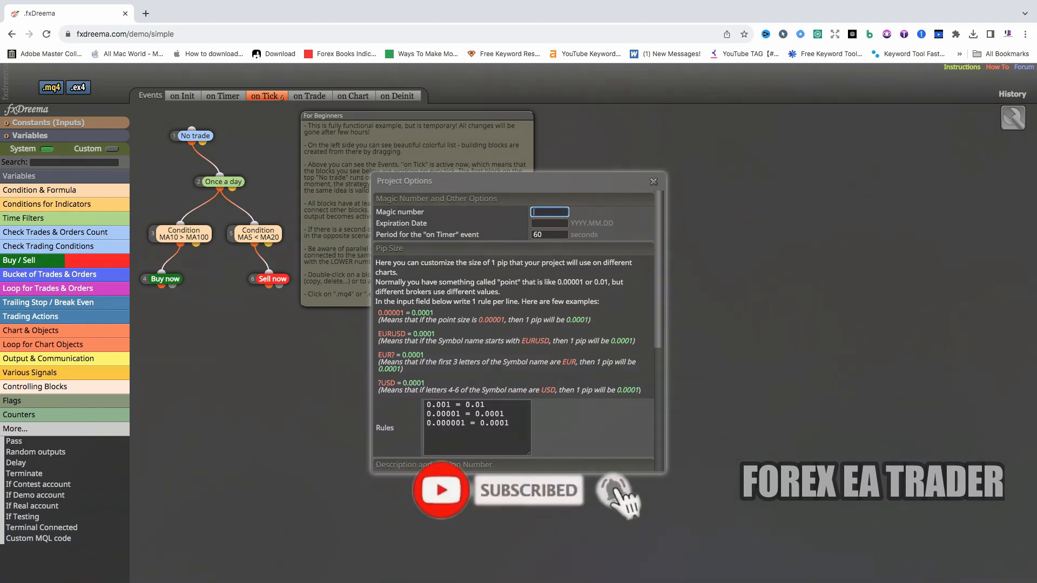
Step: Set the project's magic number to 214521
{"action": "type", "text": "21452"}
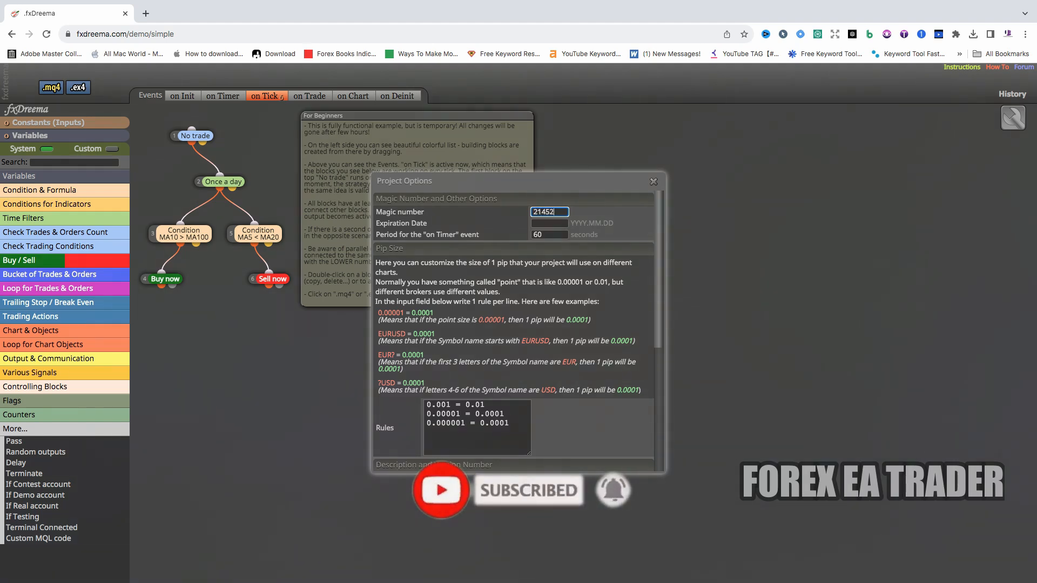
{"action": "type", "text": "1"}
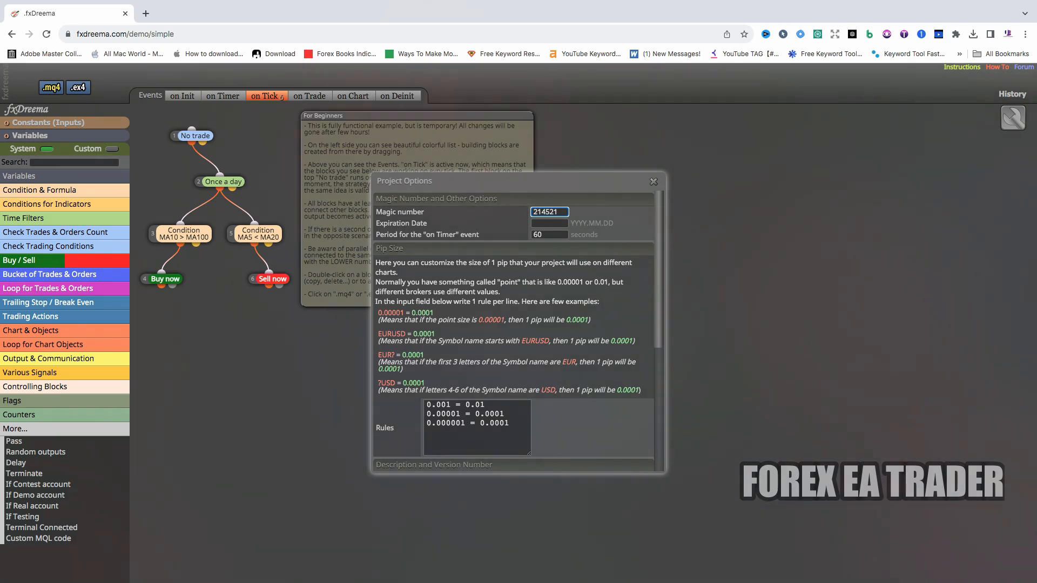
Step: Enter 2025.12.31 as the expiration date, then change it to 2024.11.03
{"action": "left_click", "coordinate": [543, 224]}
{"action": "type", "text": "2025.12."}
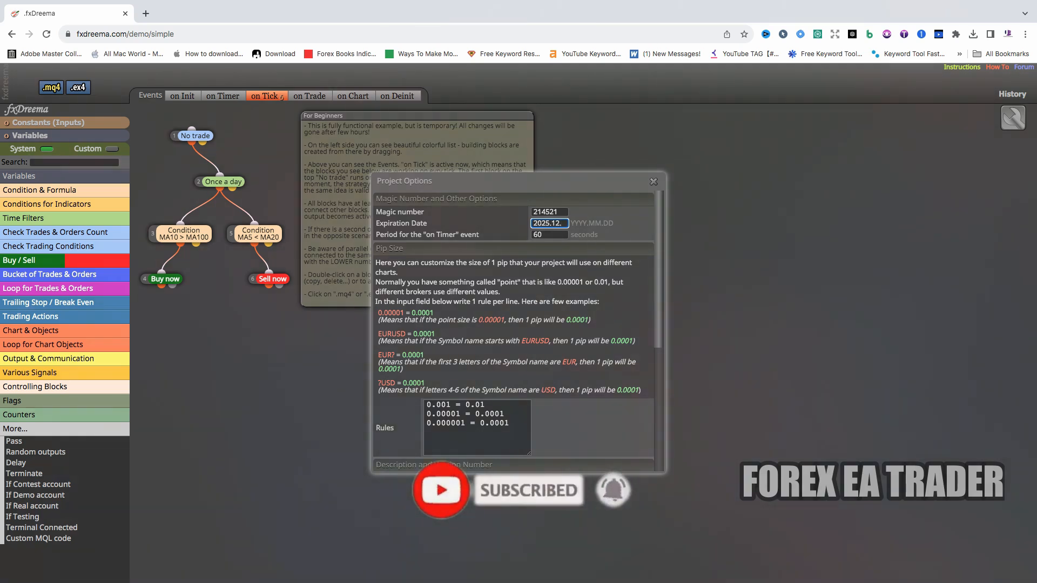
{"action": "type", "text": "31"}
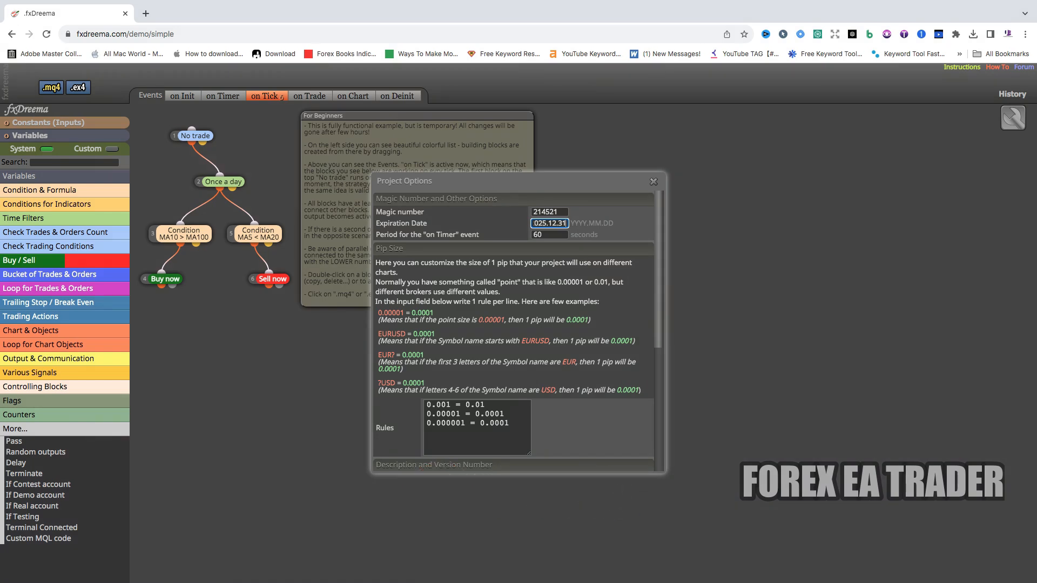
{"action": "key", "text": "BackSpace"}
{"action": "type", "text": "1.03"}
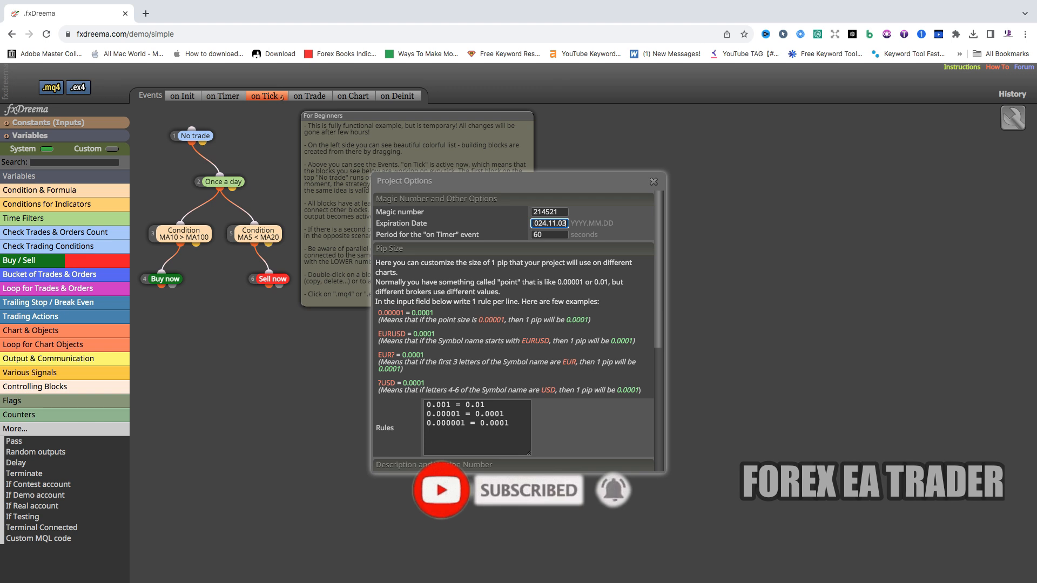
Step: Clear the expiration date so the project has none set
{"action": "key", "text": "BackSpace"}
{"action": "key", "text": "BackSpace"}
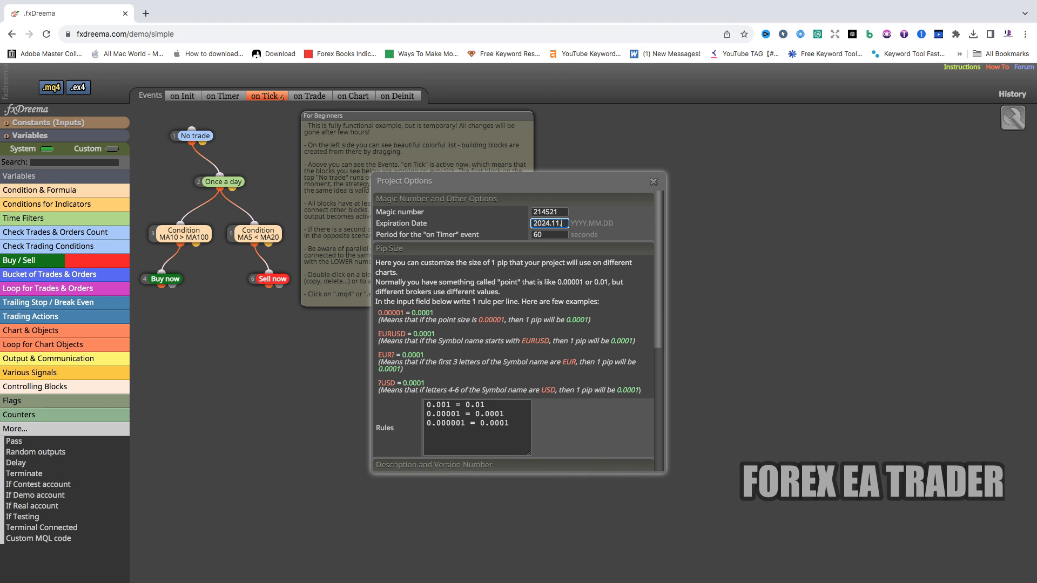
{"action": "key", "text": "BackSpace"}
{"action": "key", "text": "BackSpace"}
{"action": "left_click", "coordinate": [597, 219]}
Step: Enter "FOREX EA TRADER" as the copyright in the project's description and version settings
{"action": "scroll", "coordinate": [615, 275], "scroll_direction": "down", "scroll_amount": 3}
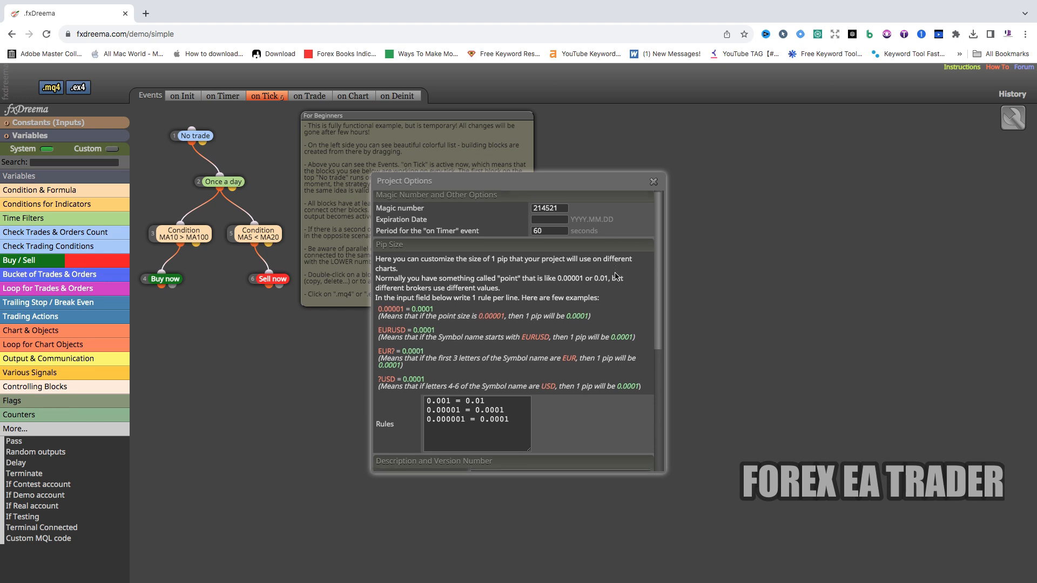
{"action": "scroll", "coordinate": [613, 277], "scroll_direction": "down", "scroll_amount": 3}
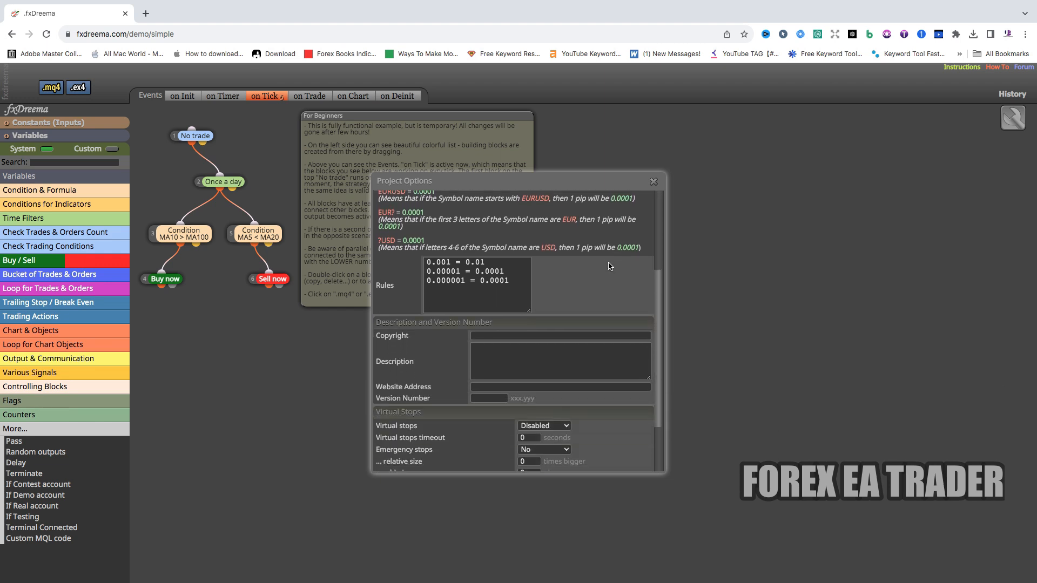
{"action": "scroll", "coordinate": [608, 264], "scroll_direction": "down", "scroll_amount": 1}
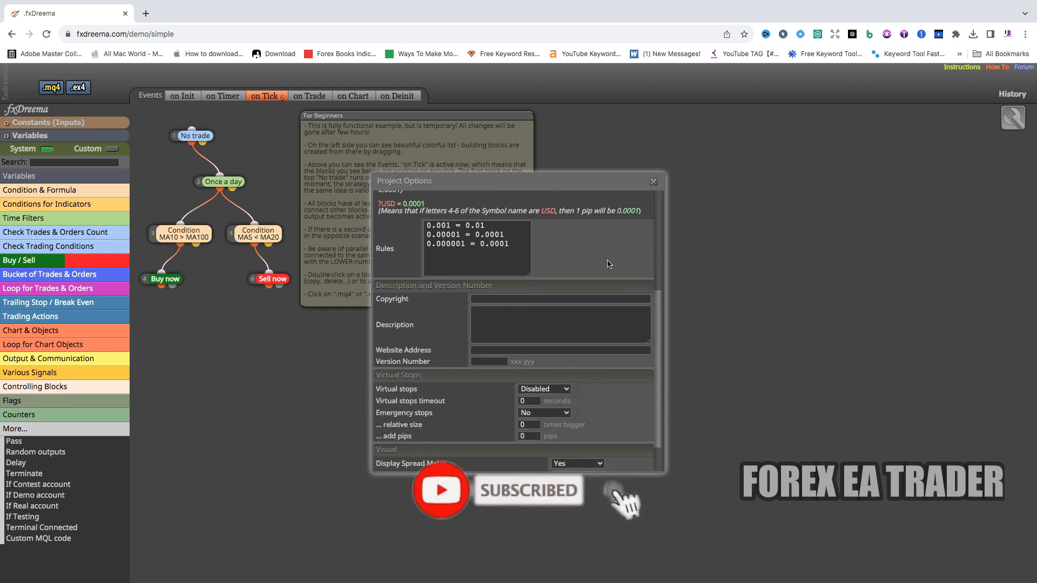
{"action": "left_click", "coordinate": [539, 299]}
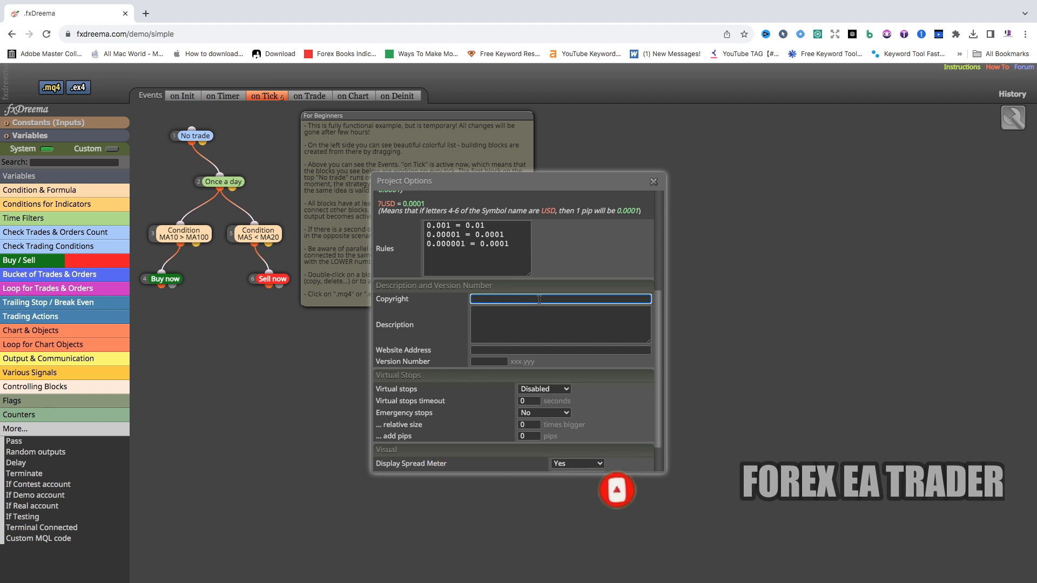
{"action": "type", "text": "F"}
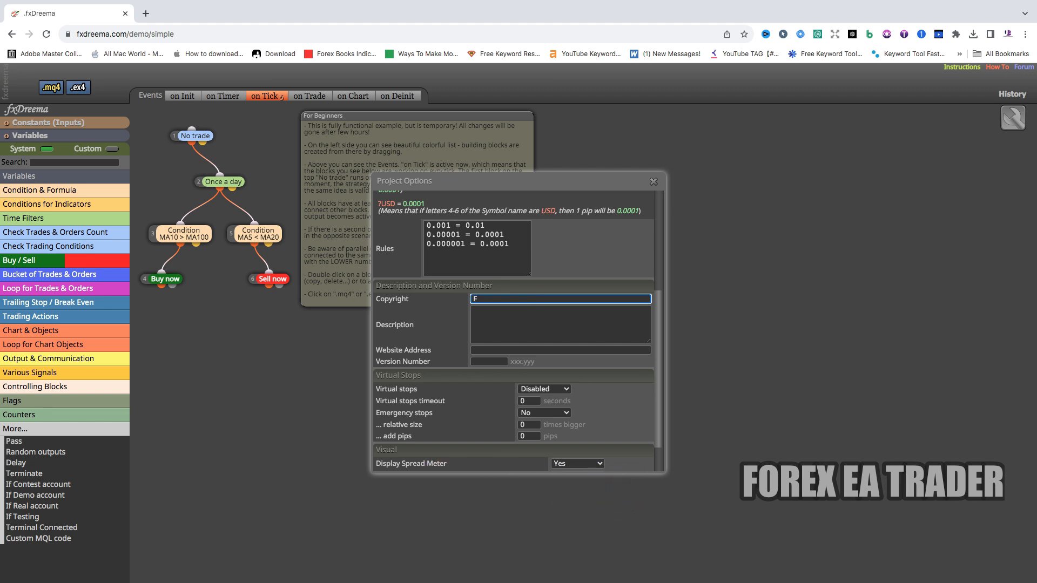
{"action": "type", "text": "OREX EA TRADER"}
Step: Enter the project description "This forex robot runs on our secret formula. Designed and developed by FOREX EA TRADER."
{"action": "left_click", "coordinate": [527, 318]}
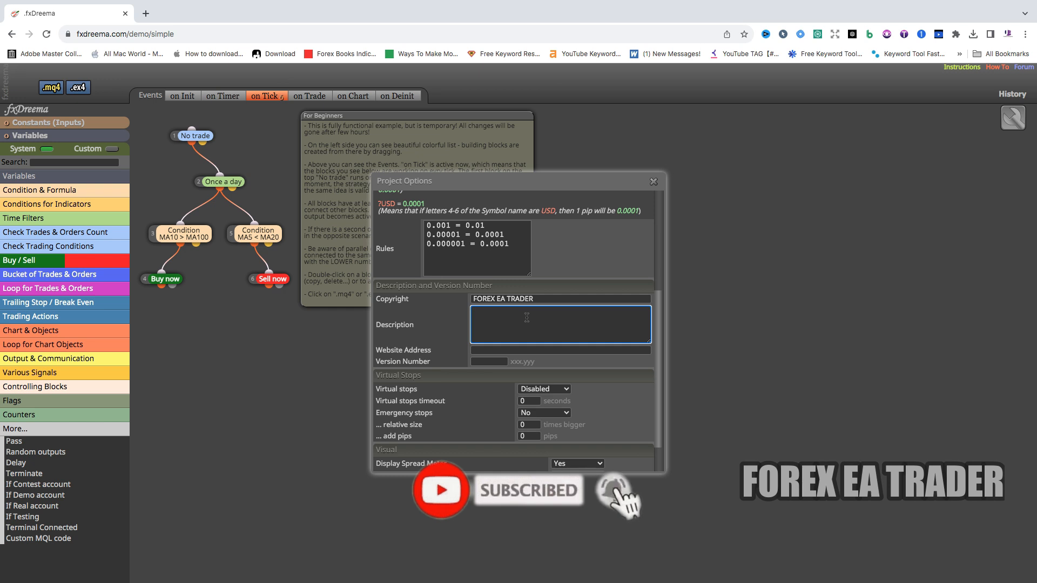
{"action": "type", "text": "T"}
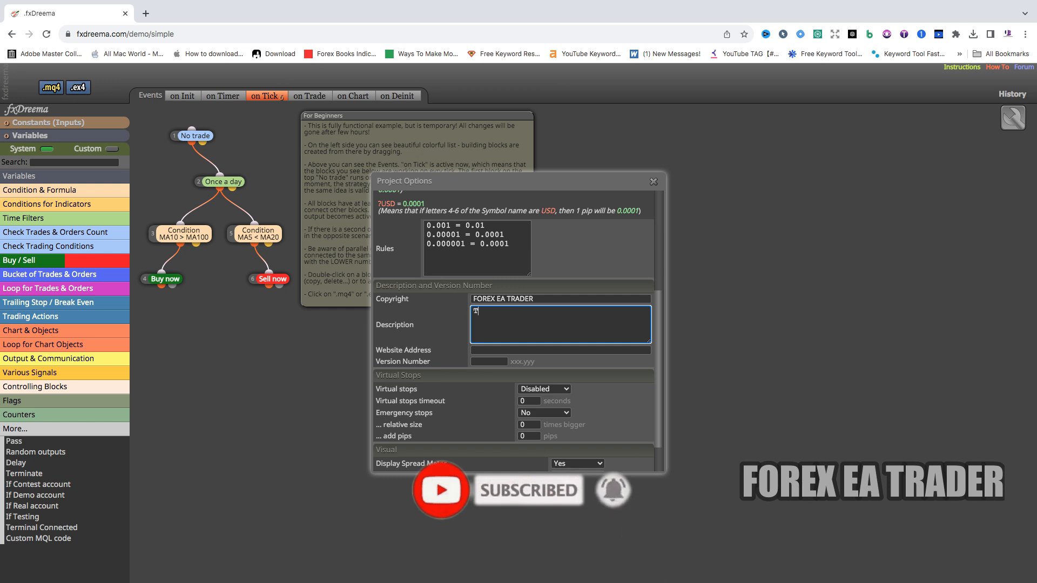
{"action": "type", "text": "his "}
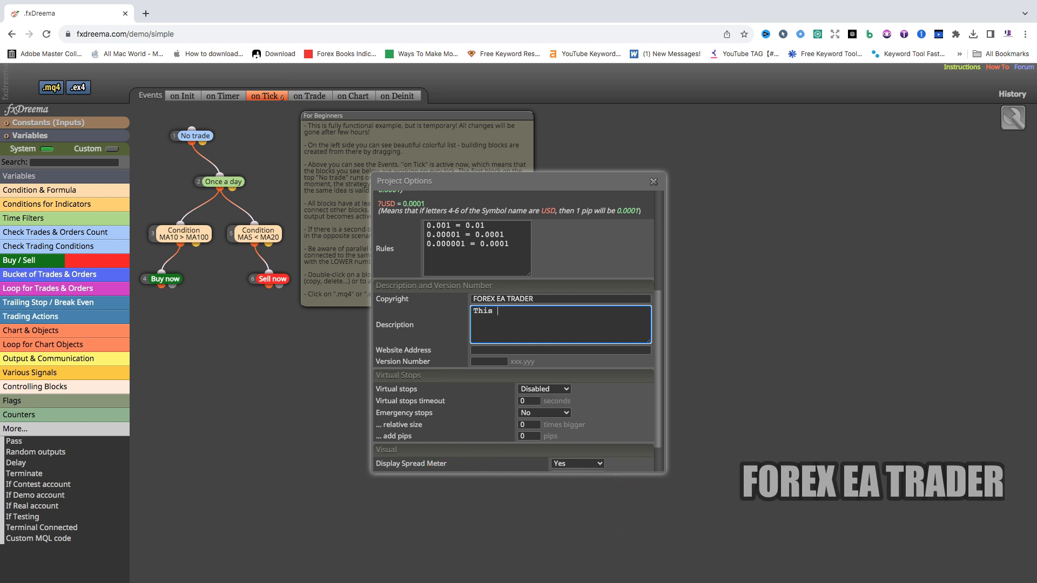
{"action": "type", "text": "forex robot runs on o"}
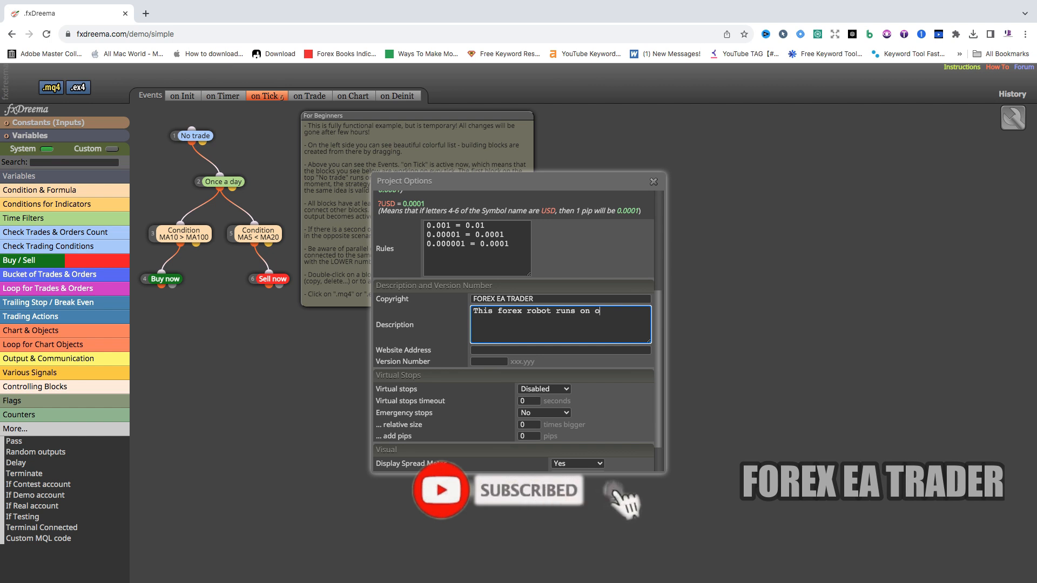
{"action": "type", "text": "ur secret"}
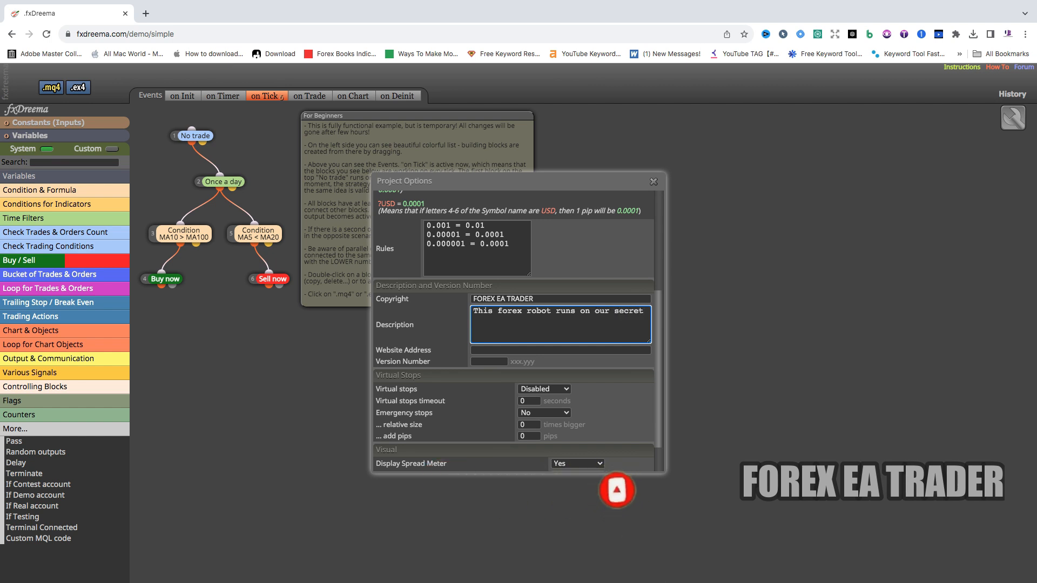
{"action": "type", "text": " formu"}
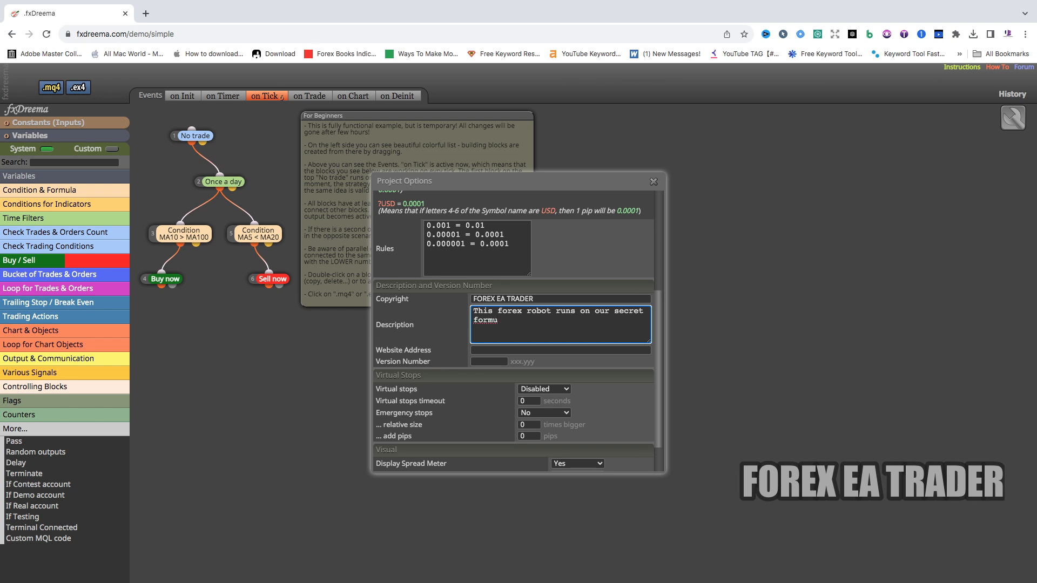
{"action": "type", "text": "la. Desi"}
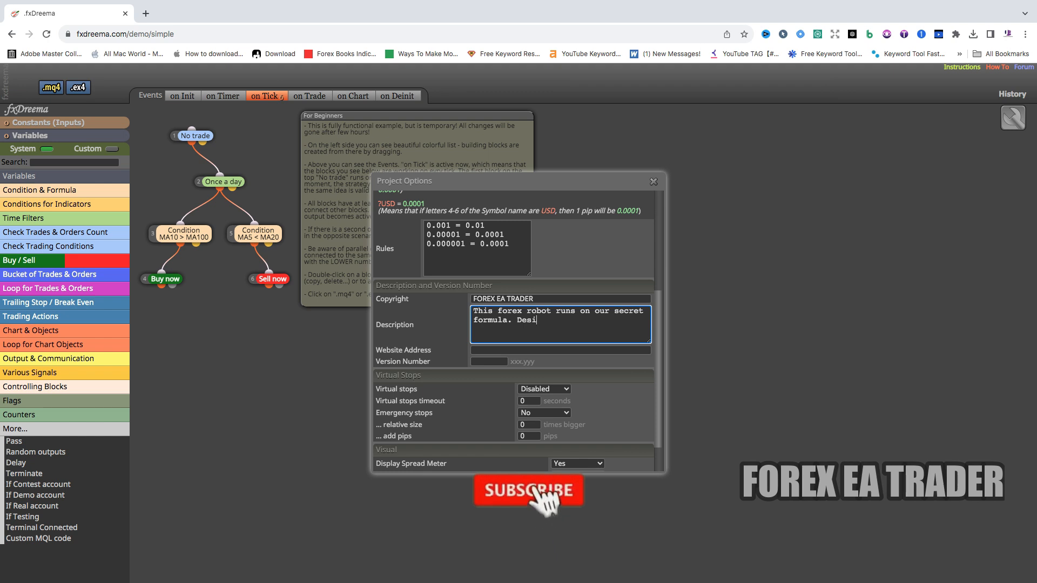
{"action": "type", "text": "gned "}
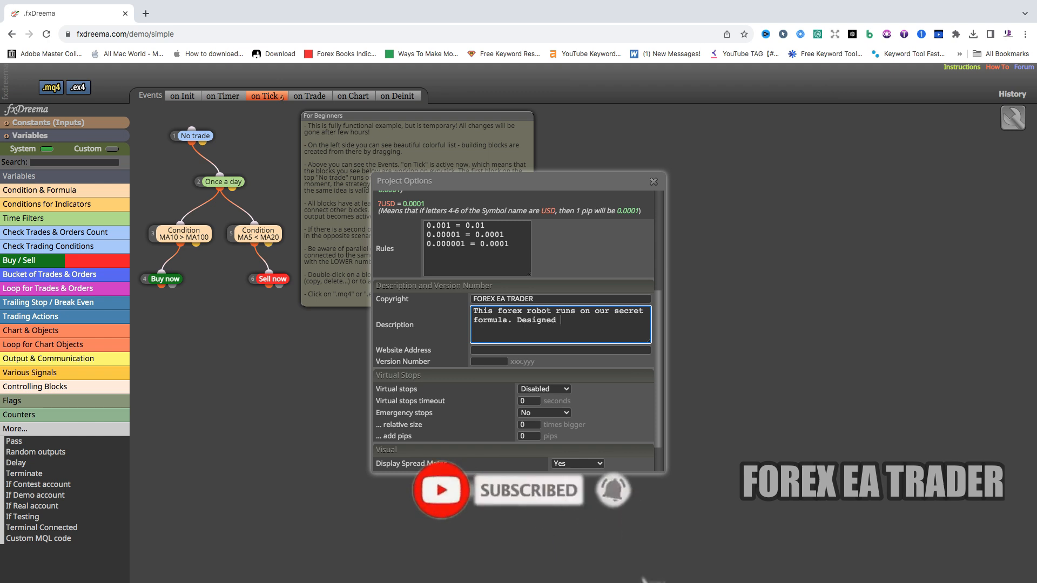
{"action": "type", "text": "and devel"}
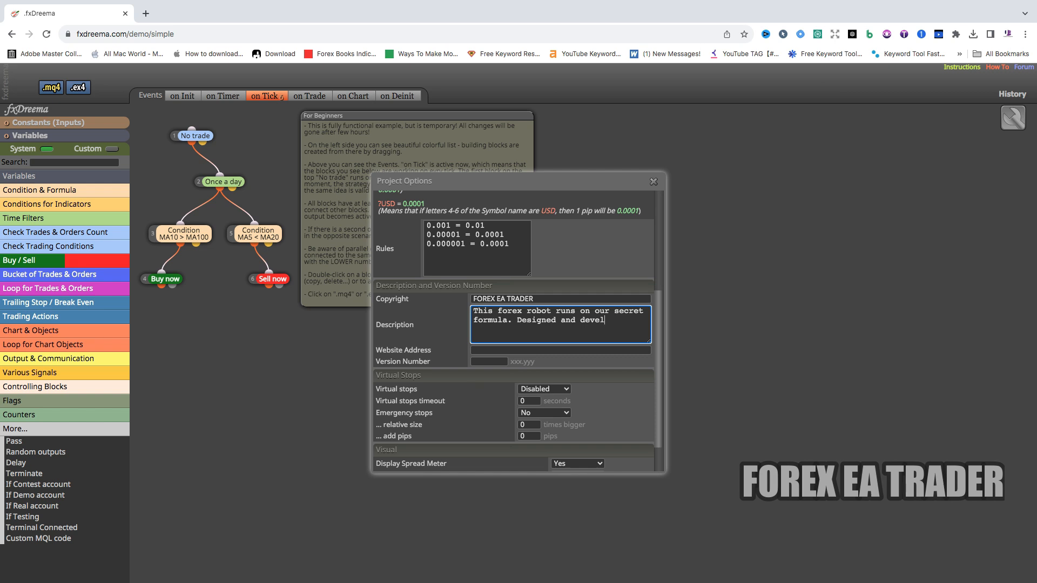
{"action": "type", "text": "oped by FOREX EA TRADER."}
Step: Set the project's website address to PSLLOGNEWS.CO.ZA
{"action": "left_click", "coordinate": [506, 351]}
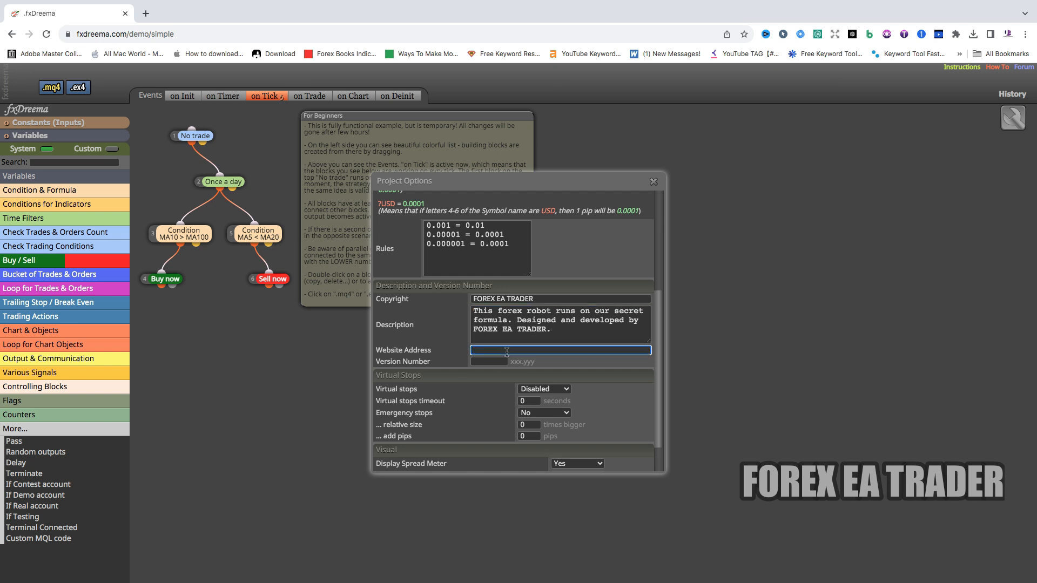
{"action": "type", "text": "P"}
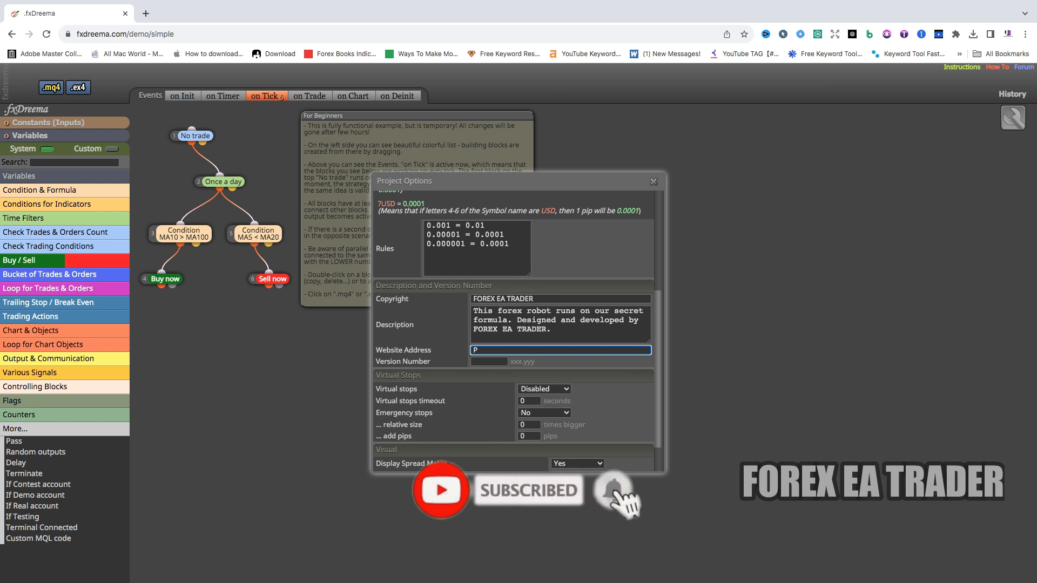
{"action": "type", "text": "S"}
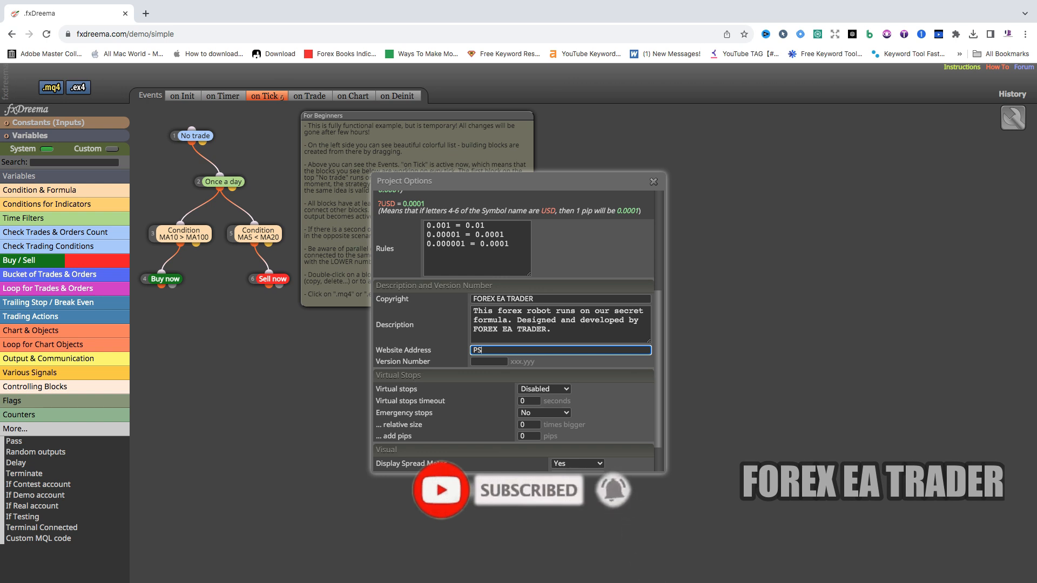
{"action": "type", "text": "LLOGN"}
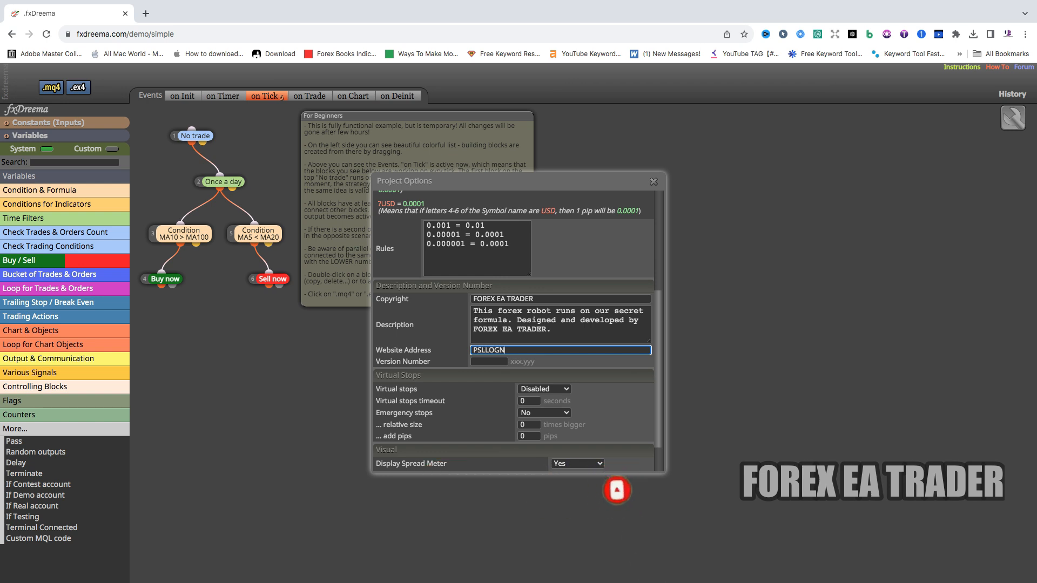
{"action": "type", "text": "EWS"}
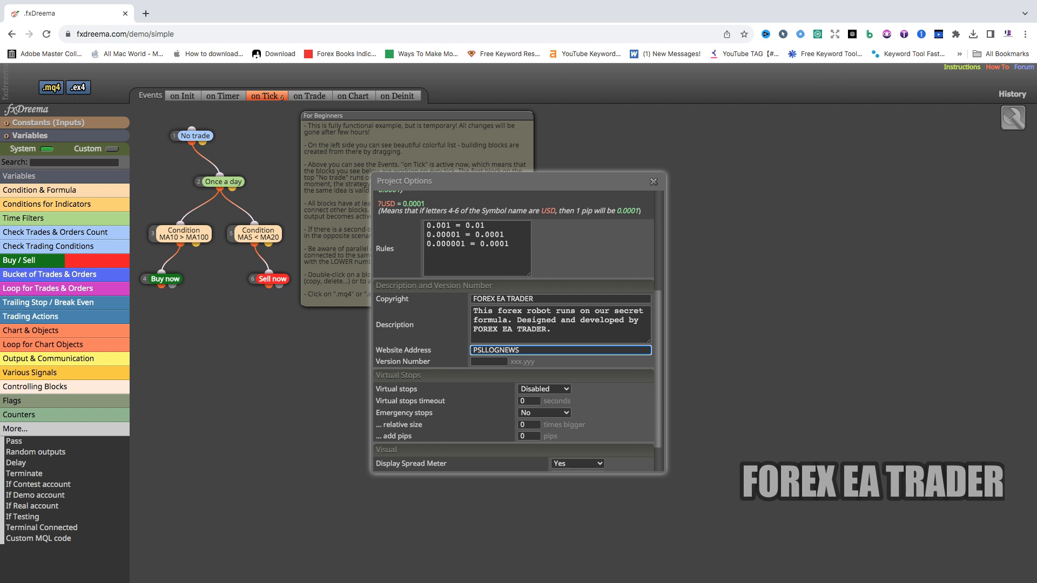
{"action": "type", "text": ".CO.ZA"}
Step: Set the project's version number to 2.0 and save the updated project options
{"action": "left_click", "coordinate": [485, 361]}
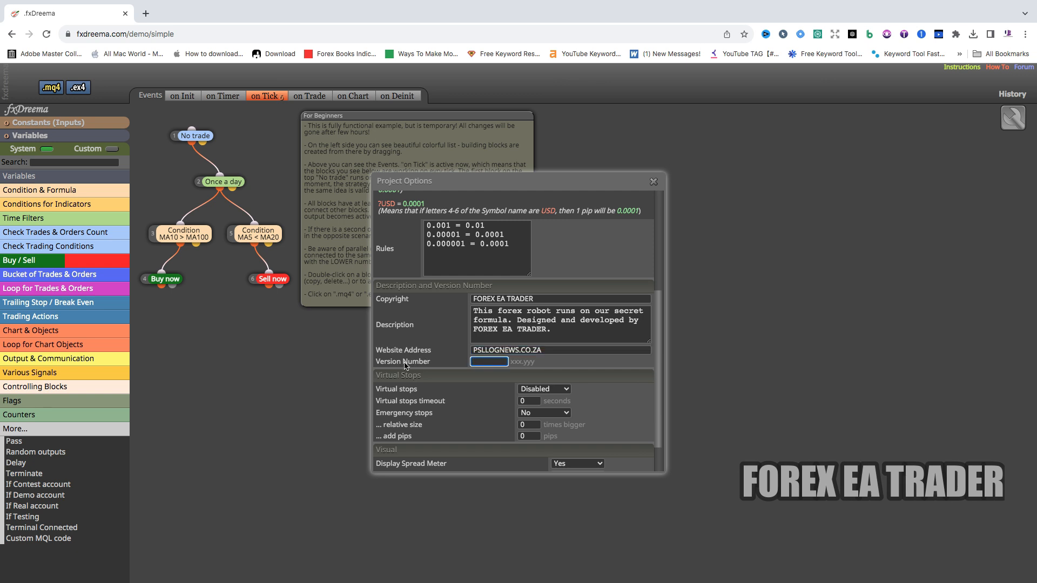
{"action": "type", "text": "00"}
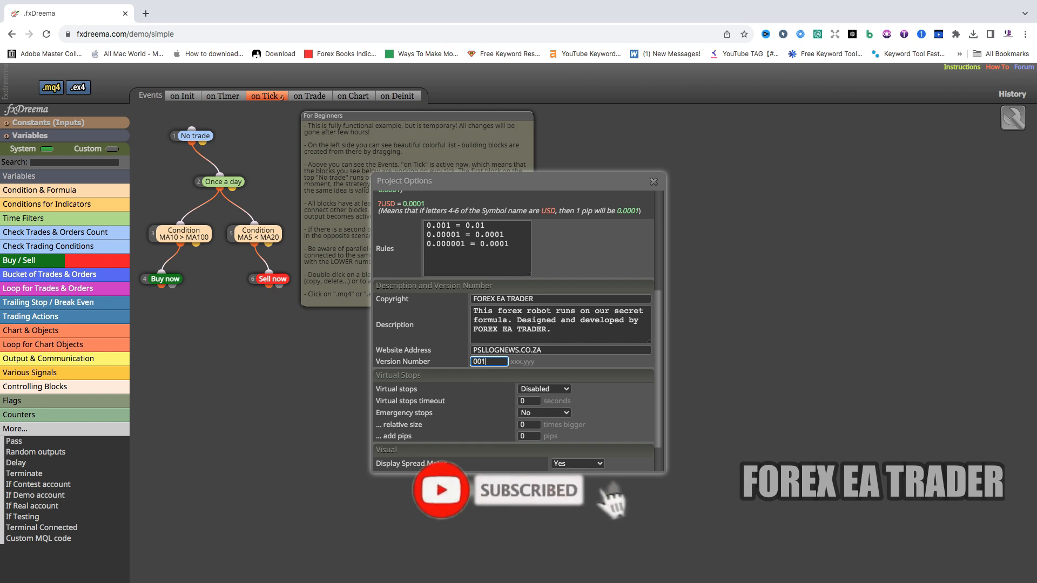
{"action": "type", "text": "1"}
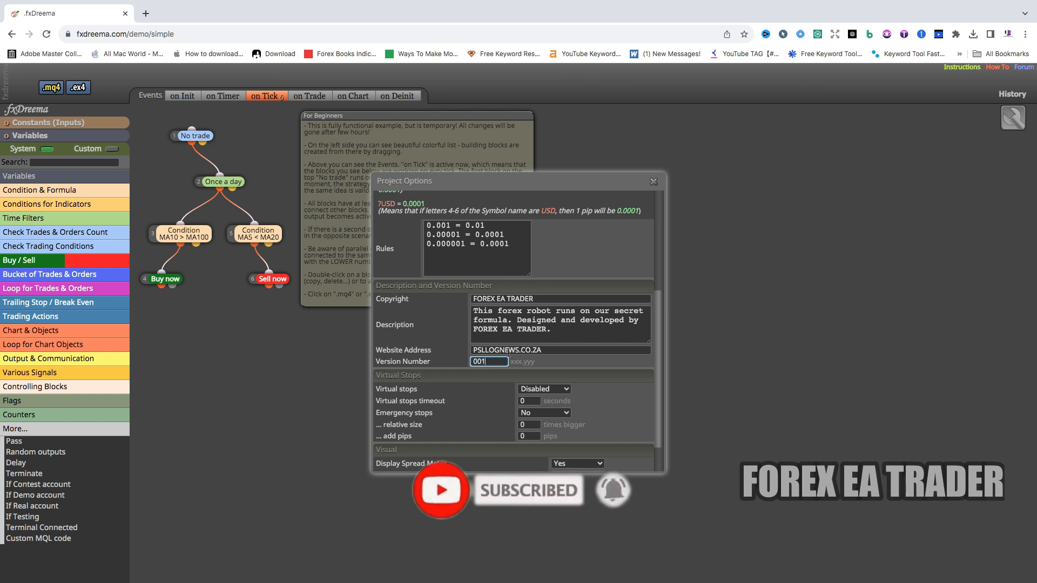
{"action": "key", "text": "BackSpace"}
{"action": "type", "text": "3"}
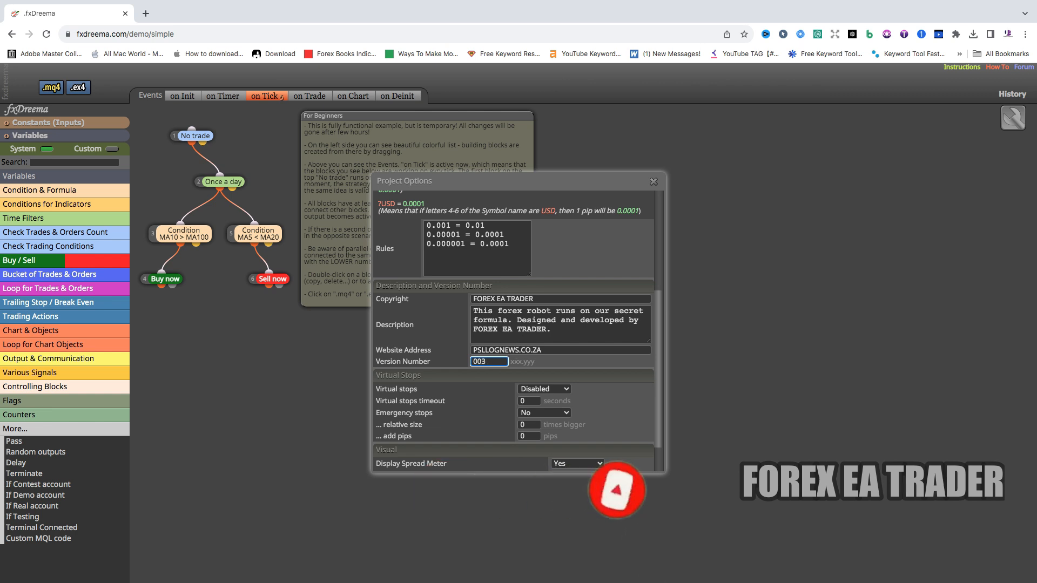
{"action": "key", "text": "BackSpace"}
{"action": "key", "text": "BackSpace"}
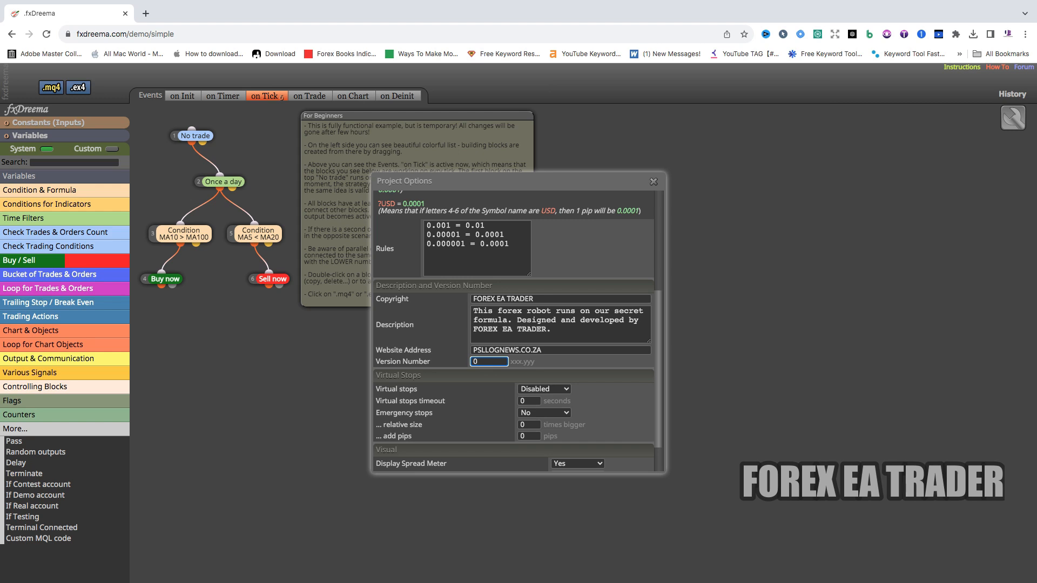
{"action": "type", "text": "2.0"}
{"action": "left_click", "coordinate": [458, 337]}
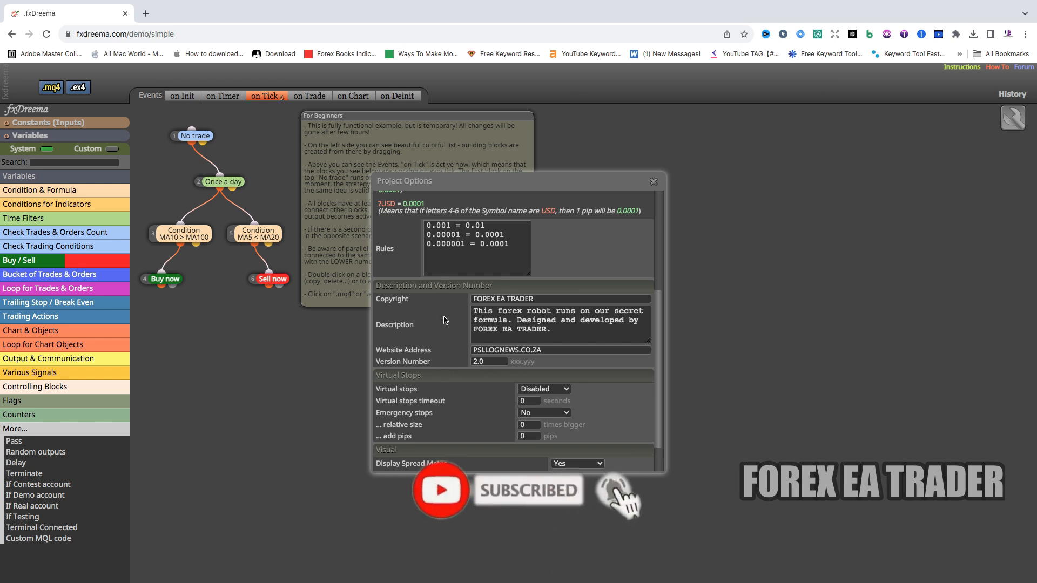
{"action": "scroll", "coordinate": [446, 320], "scroll_direction": "down", "scroll_amount": 2}
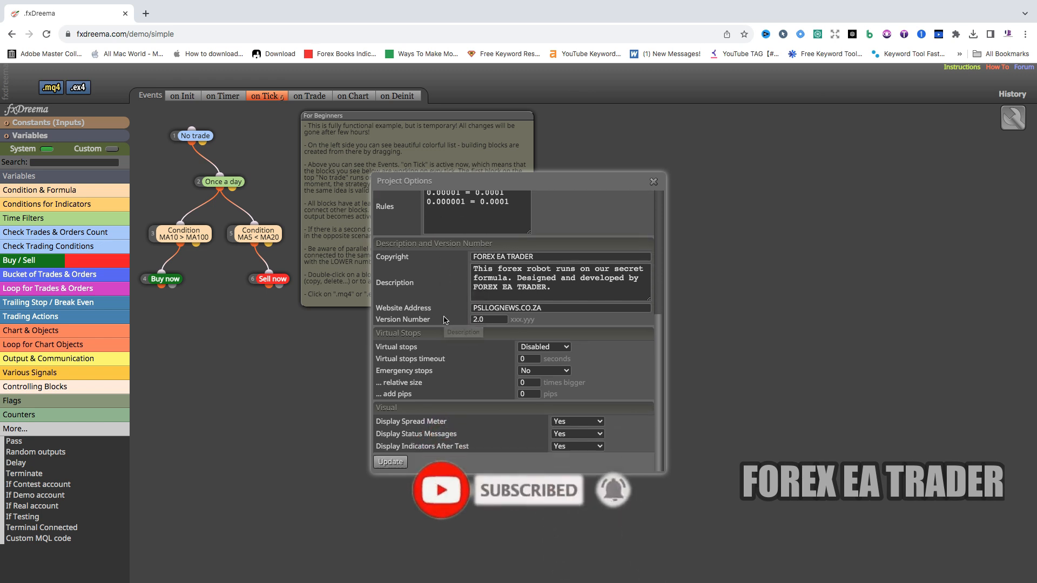
{"action": "left_click", "coordinate": [391, 462]}
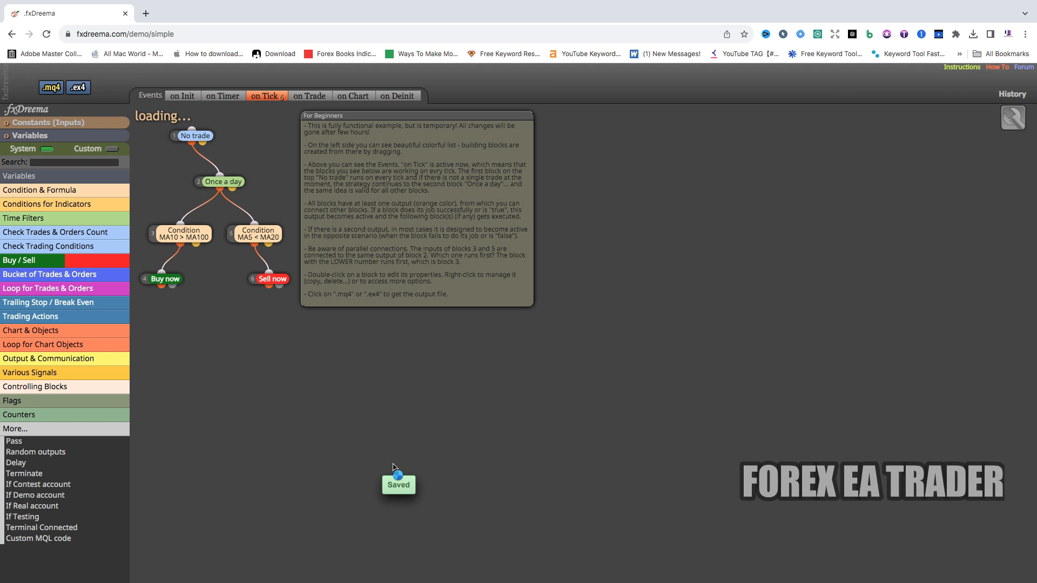